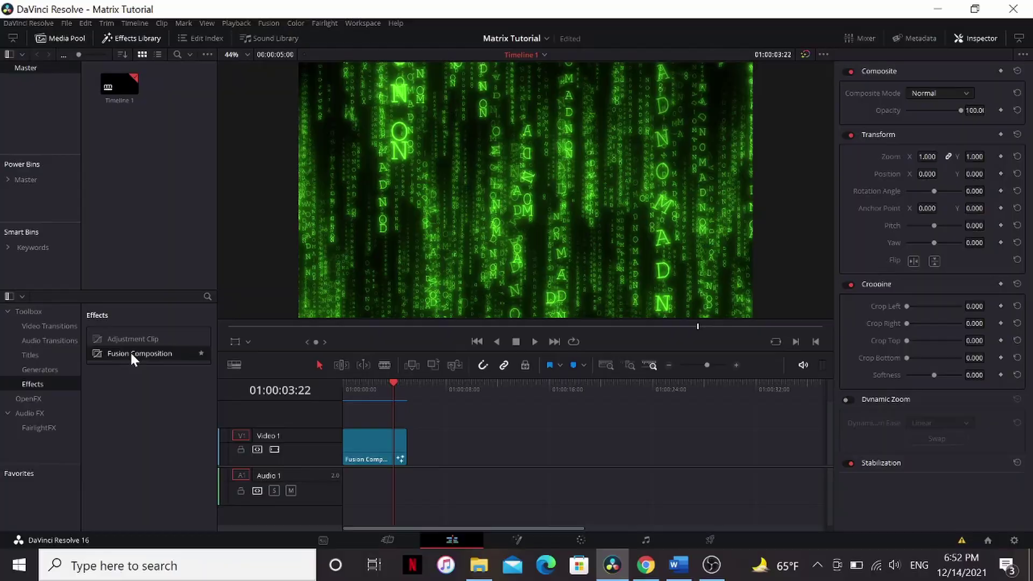
# Put a Fusion Composition on V1, add the Matrix particle template, and open its group for ungrouping
pyautogui.moveTo(130, 351); pyautogui.dragTo(432, 446)
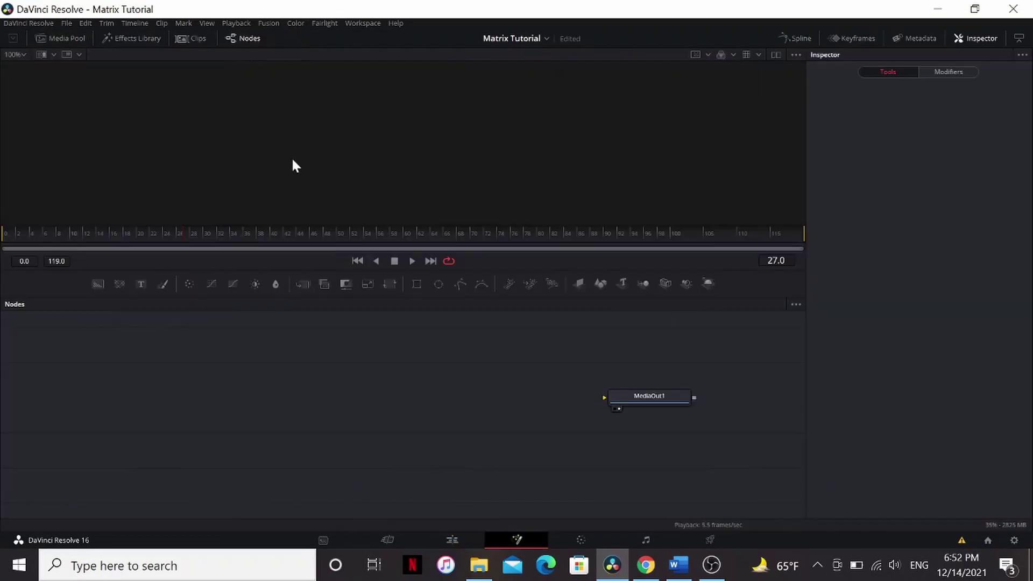
pyautogui.click(113, 41)
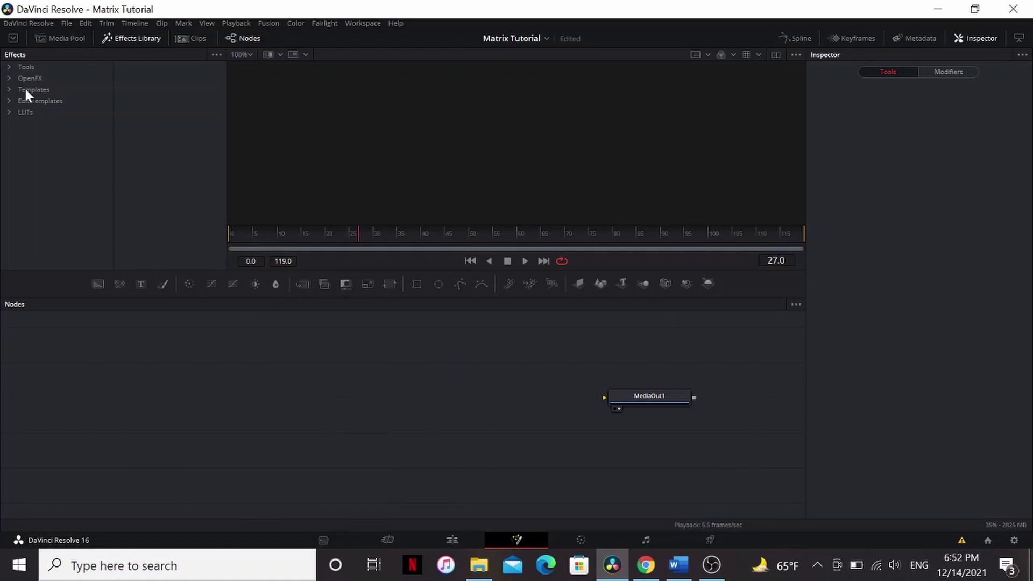
pyautogui.click(8, 90)
pyautogui.click(52, 169)
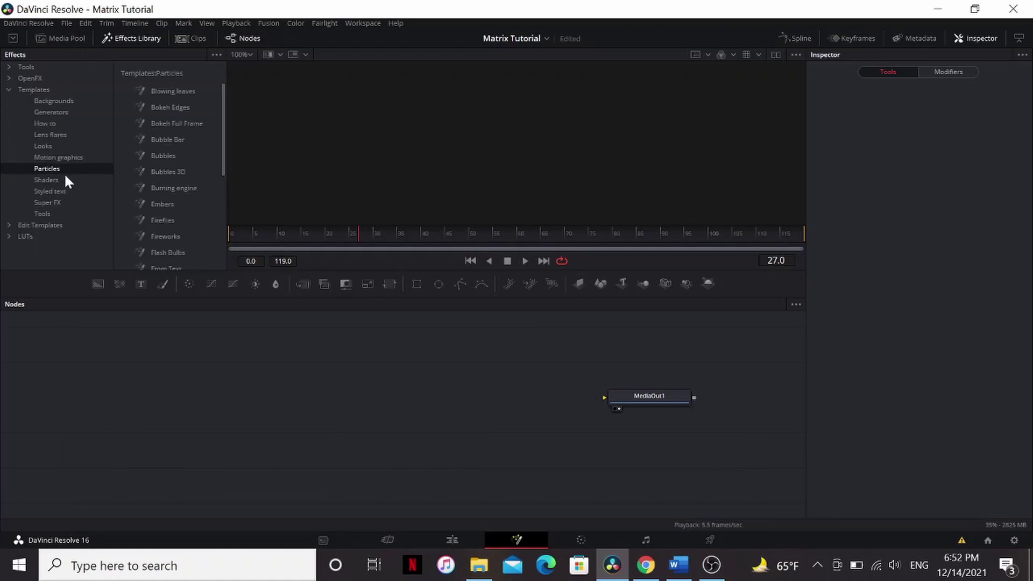
pyautogui.scroll(-3, 148, 194)
pyautogui.scroll(-2, 162, 170)
pyautogui.moveTo(161, 175)
pyautogui.mouseDown()
pyautogui.moveTo(110, 392)
pyautogui.moveTo(114, 376)
pyautogui.mouseUp()
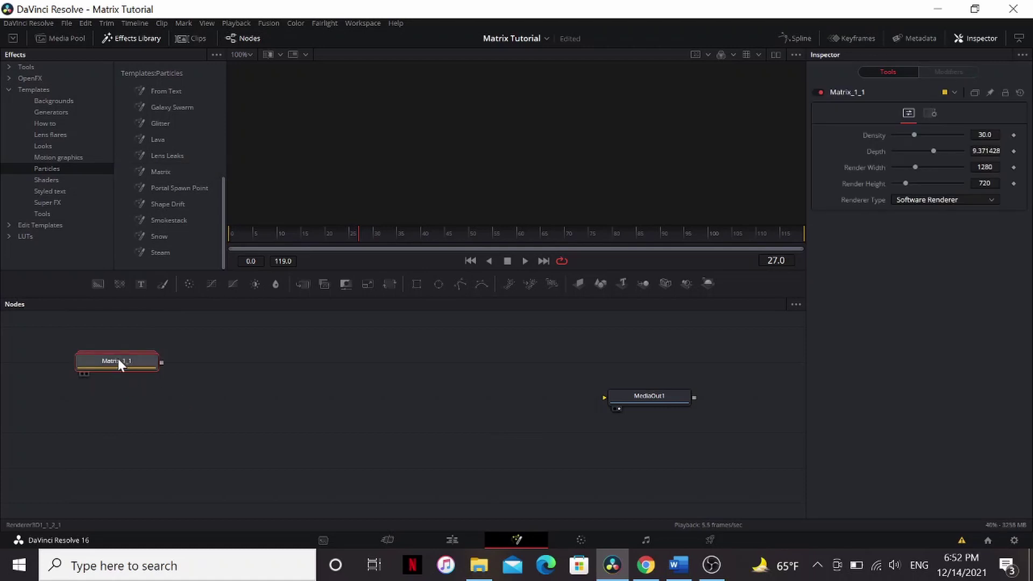
pyautogui.doubleClick(118, 361)
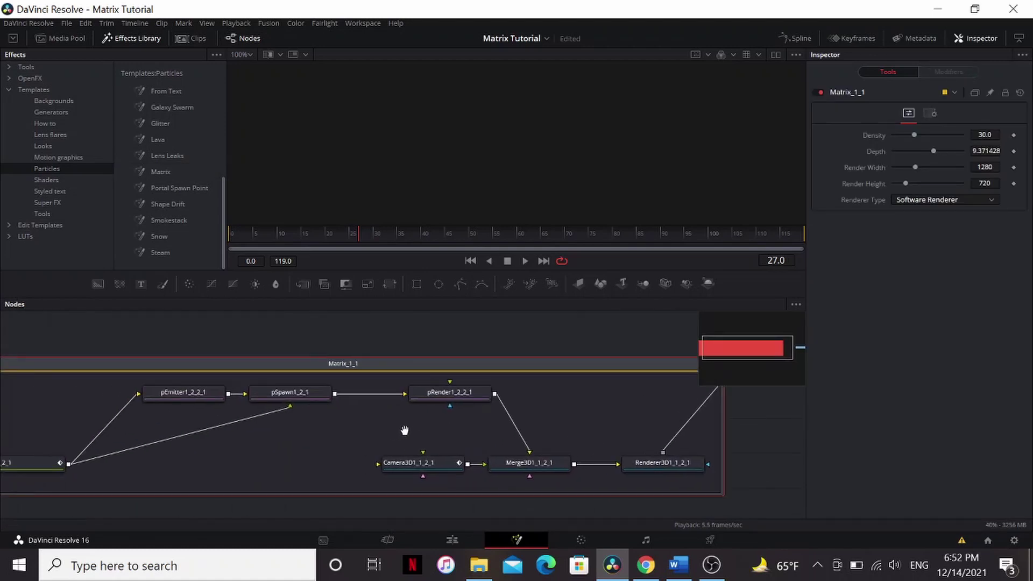
pyautogui.rightClick(428, 360)
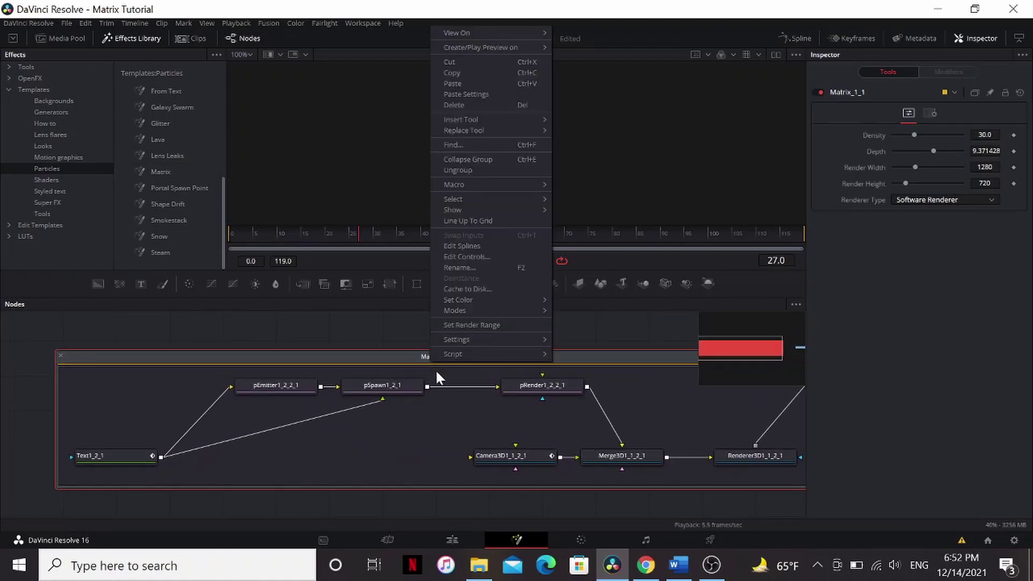
# Ungroup the Matrix nodes and show Text1_2_1 in the viewer with its text settings expanded
pyautogui.click(481, 172)
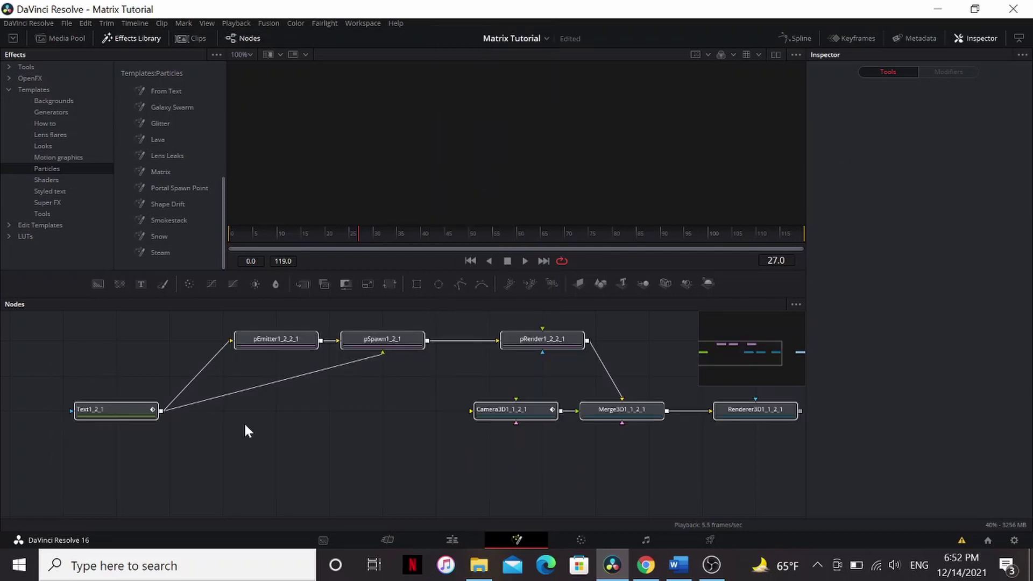
pyautogui.moveTo(701, 280); pyautogui.dragTo(701, 352)
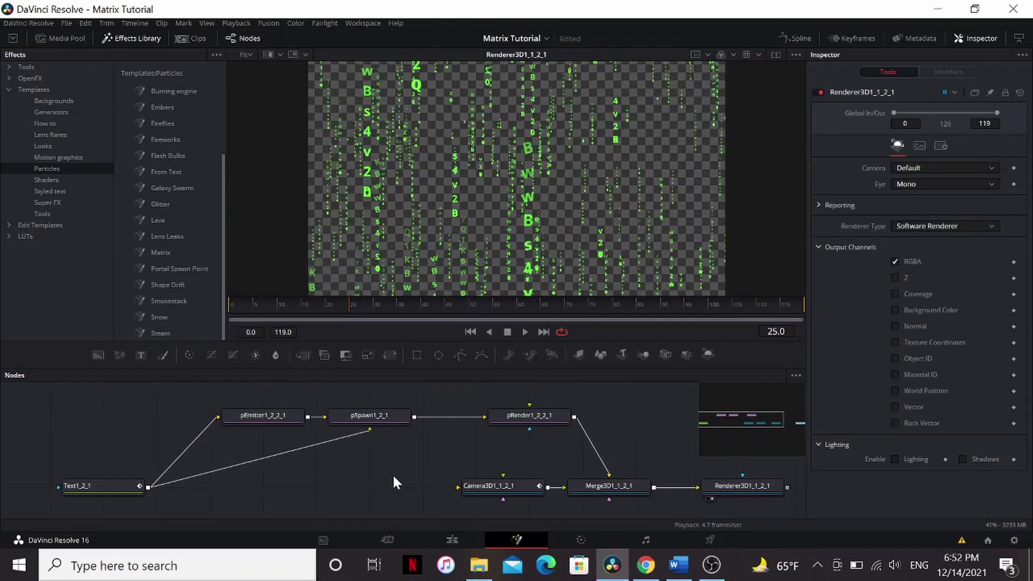
pyautogui.hscroll(-3, 396, 479)
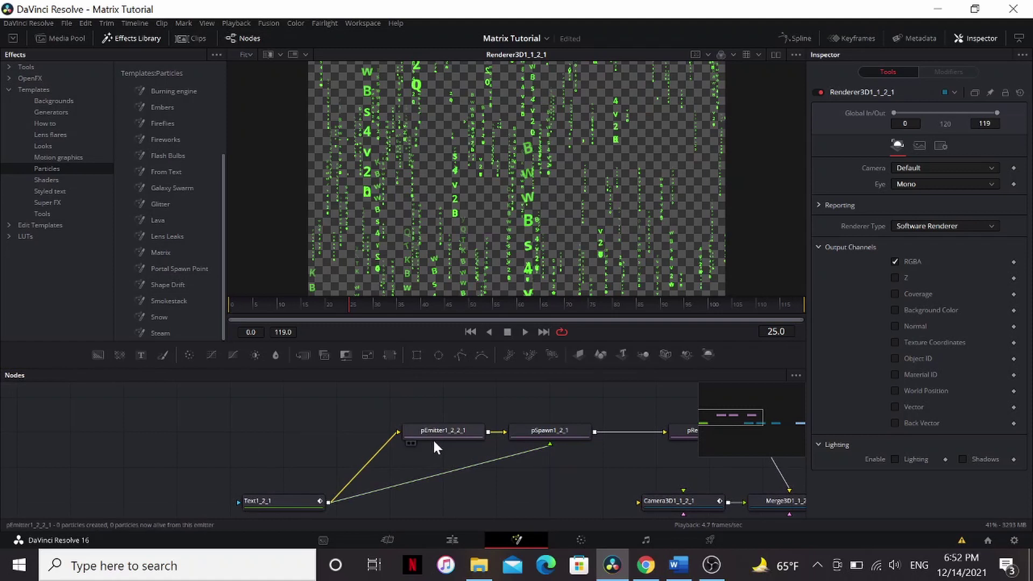
pyautogui.click(433, 434)
pyautogui.click(293, 507)
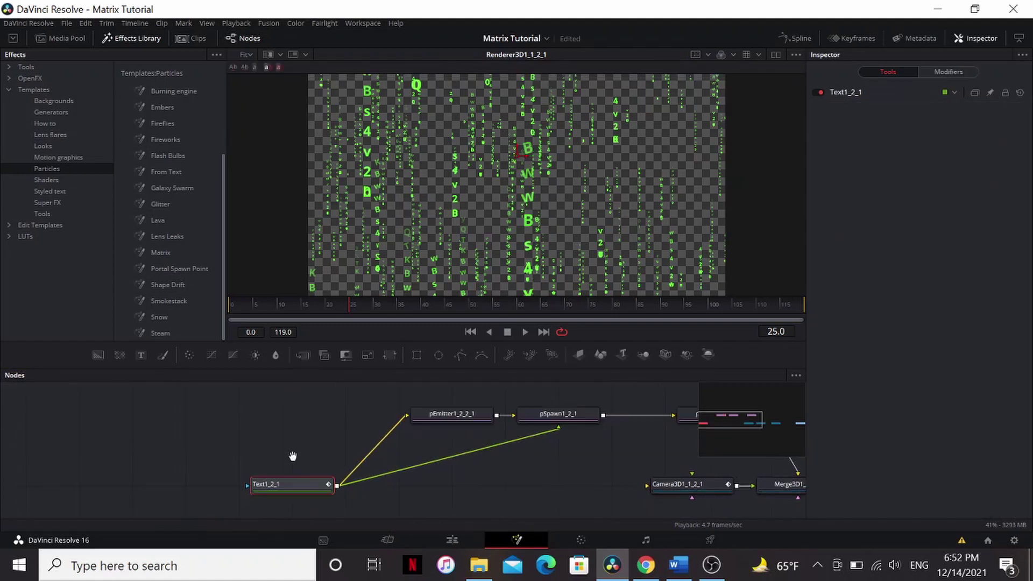
pyautogui.press('1')
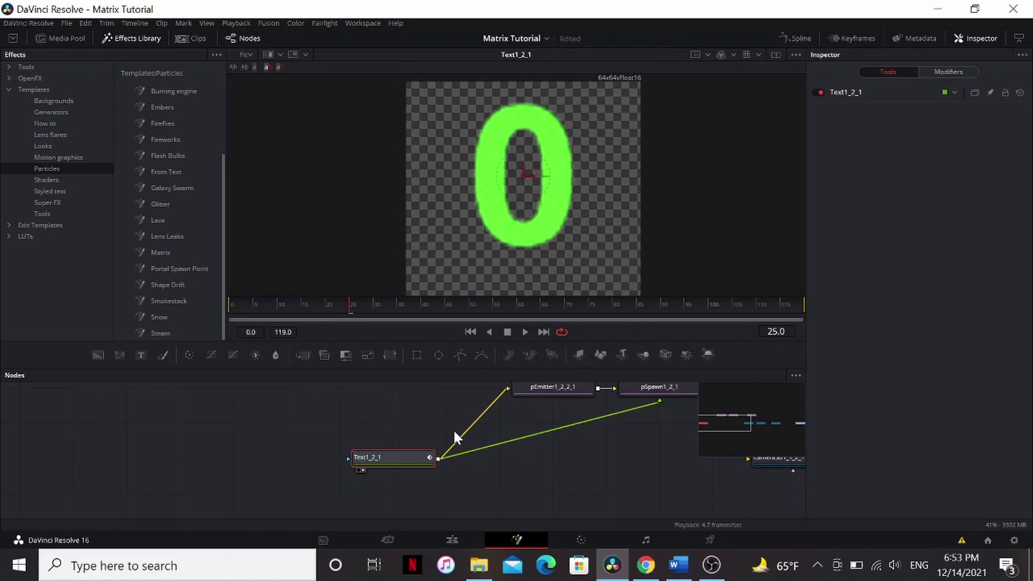
pyautogui.click(844, 91)
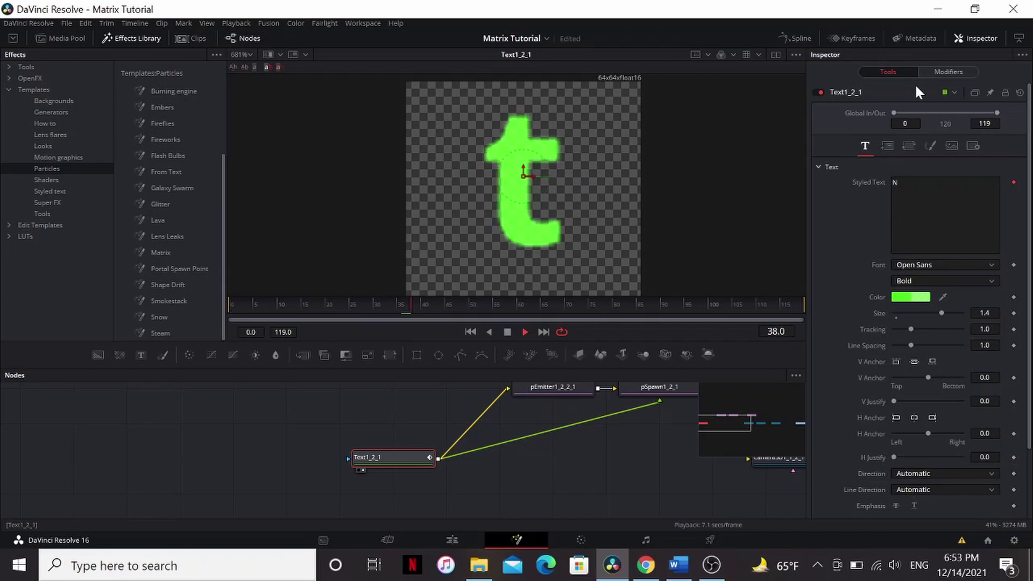
# Select TextScramble's Substitute Chars contents so they can be replaced with NOMADnomad
pyautogui.click(947, 73)
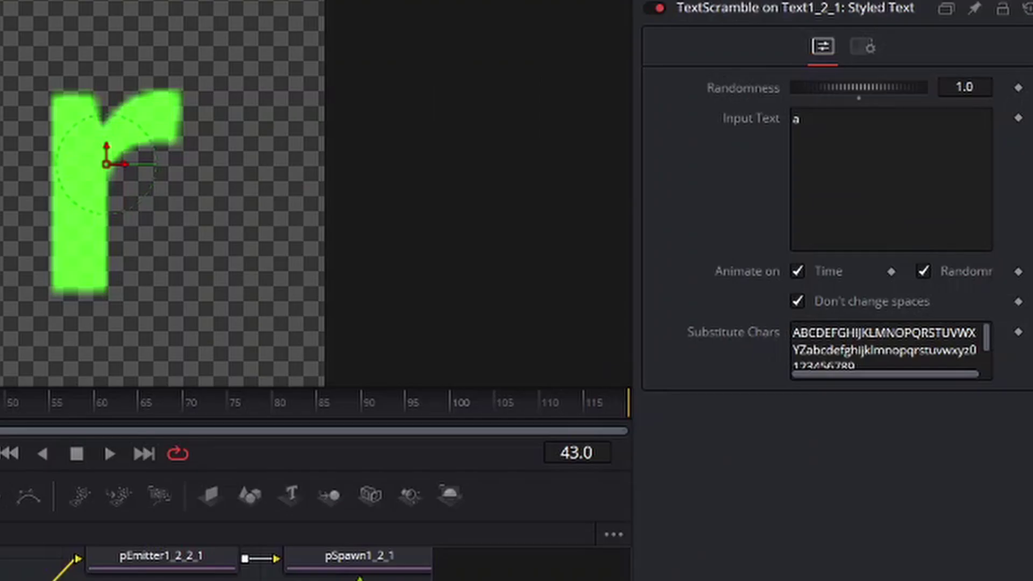
pyautogui.press('Tab')
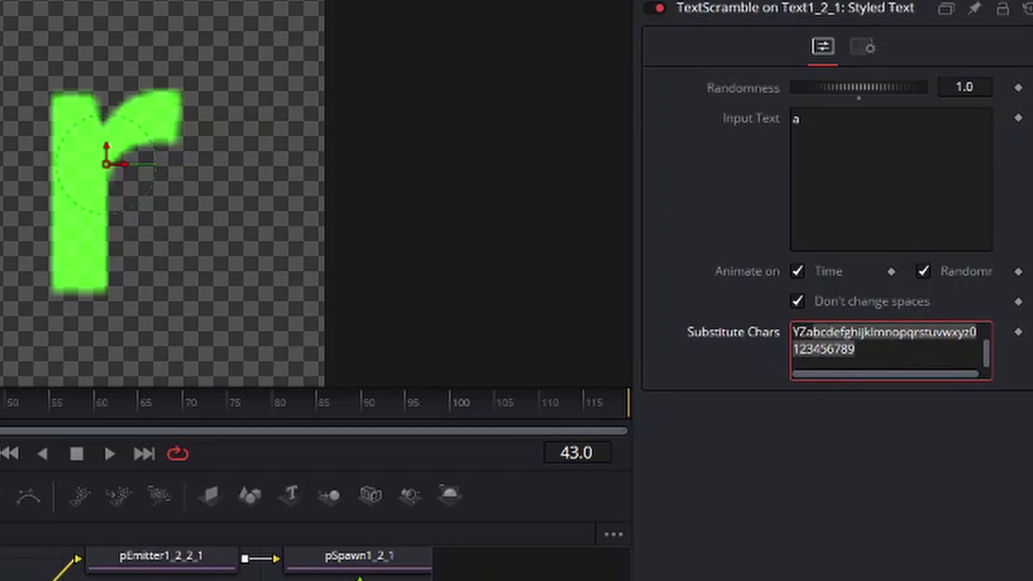
pyautogui.hotkey('ctrl', 'a')
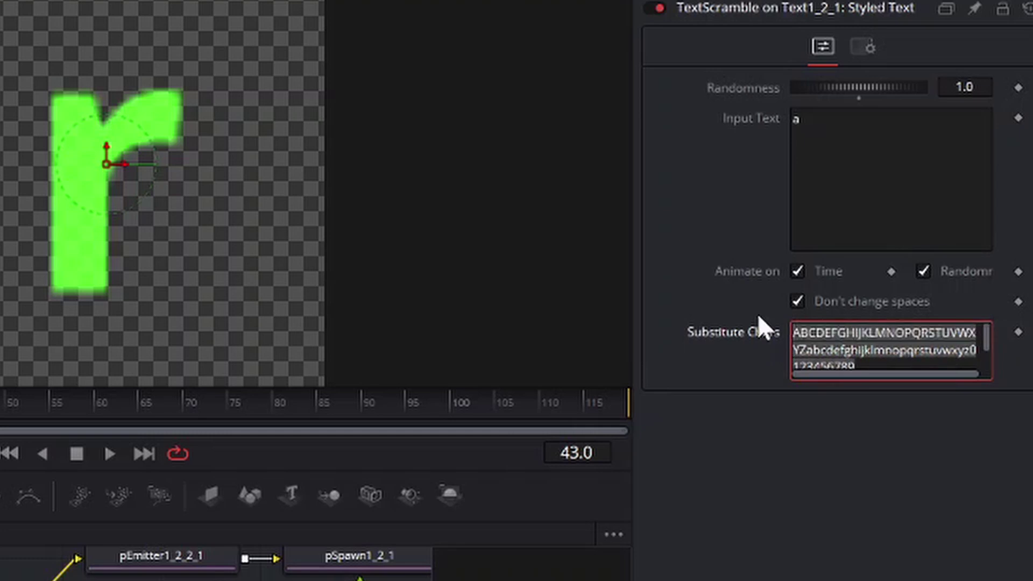
pyautogui.write('N')
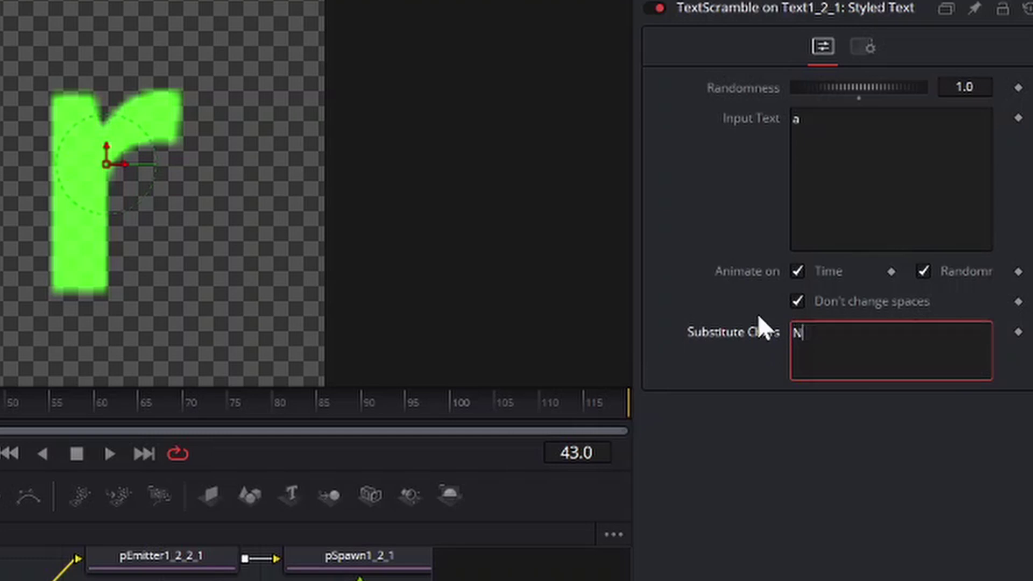
pyautogui.write('OM')
pyautogui.write('ADR')
pyautogui.write('no')
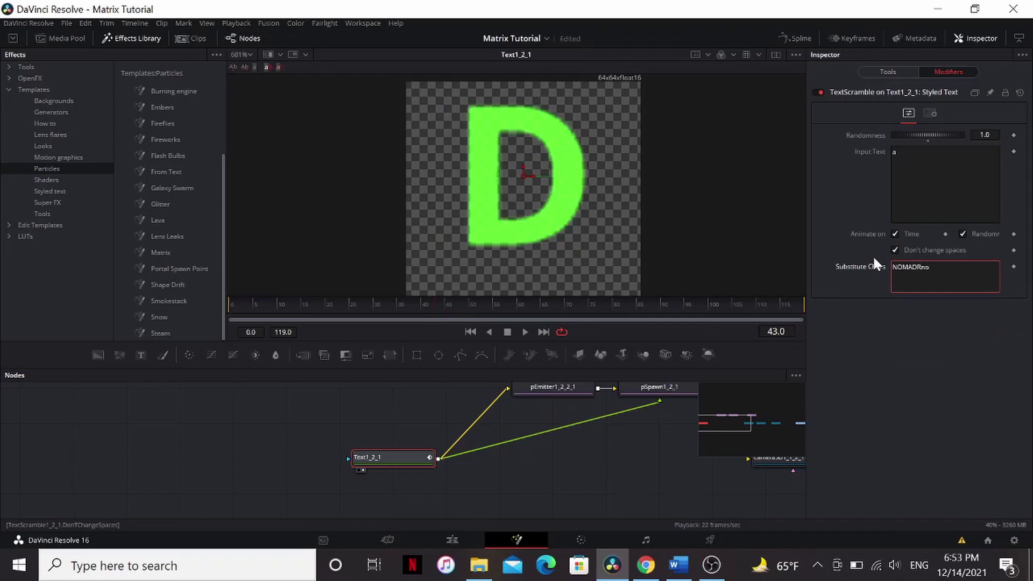
pyautogui.write('madr')
# Preview pRender1_2_2_1's falling letters from a lower angle, then stop playback at frame 0
pyautogui.click(455, 312)
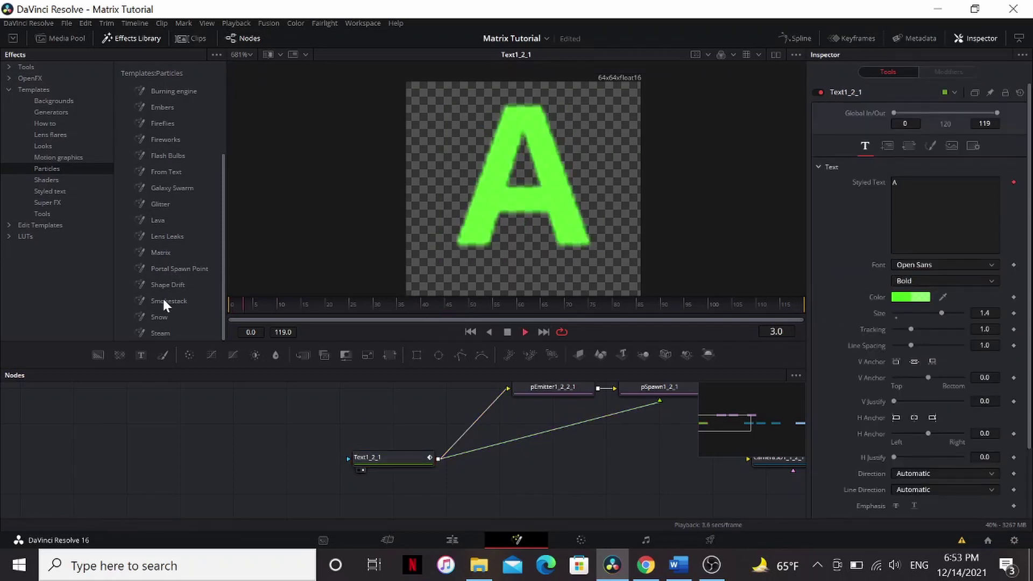
pyautogui.click(548, 398)
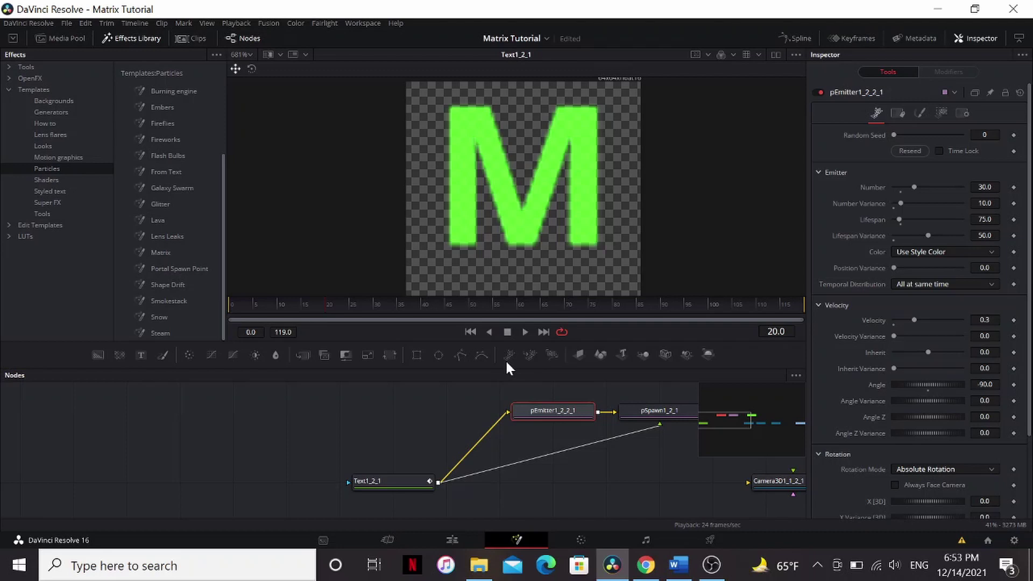
pyautogui.moveTo(546, 412); pyautogui.dragTo(329, 296)
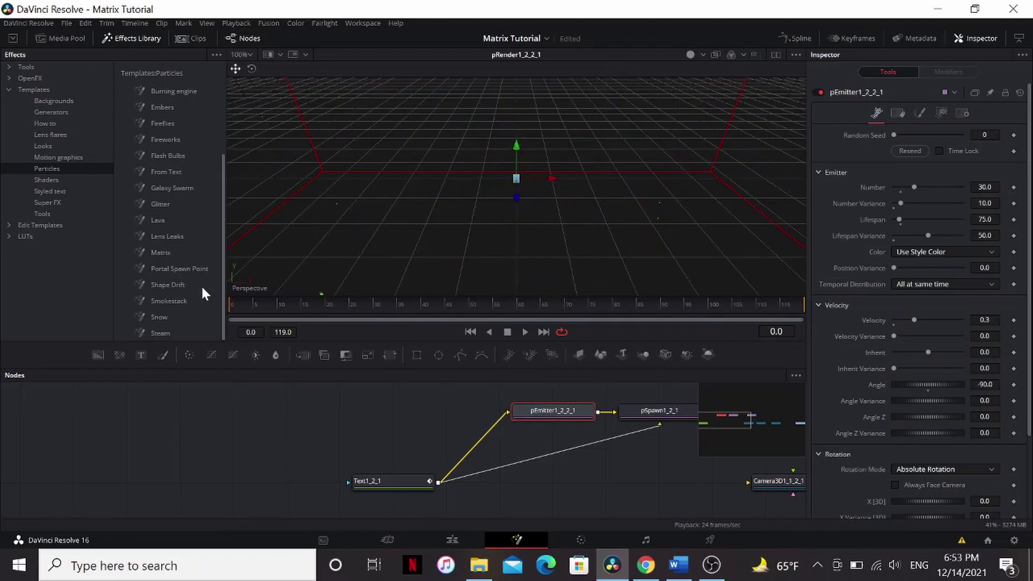
pyautogui.moveTo(472, 227); pyautogui.dragTo(476, 212)
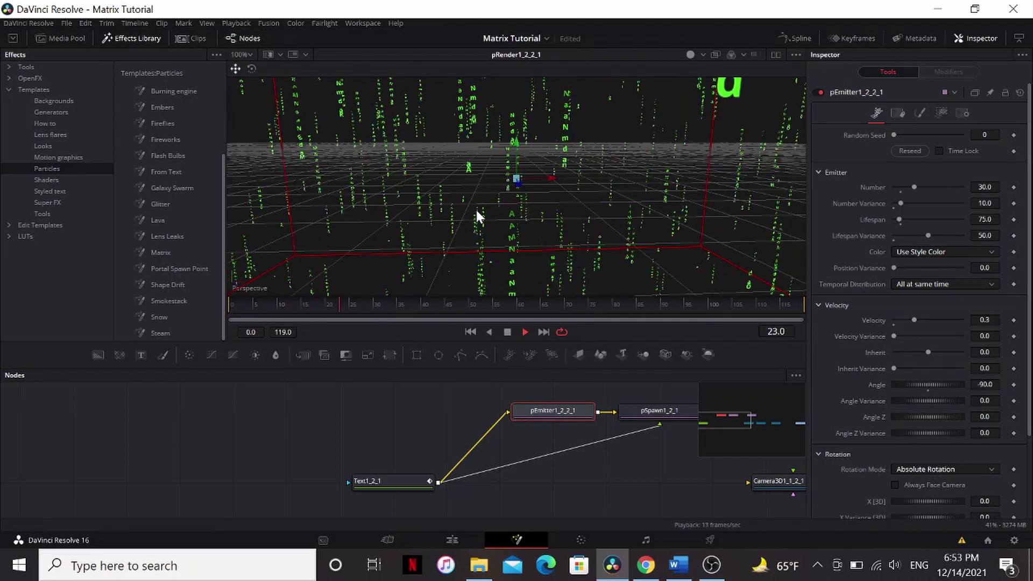
pyautogui.press('space')
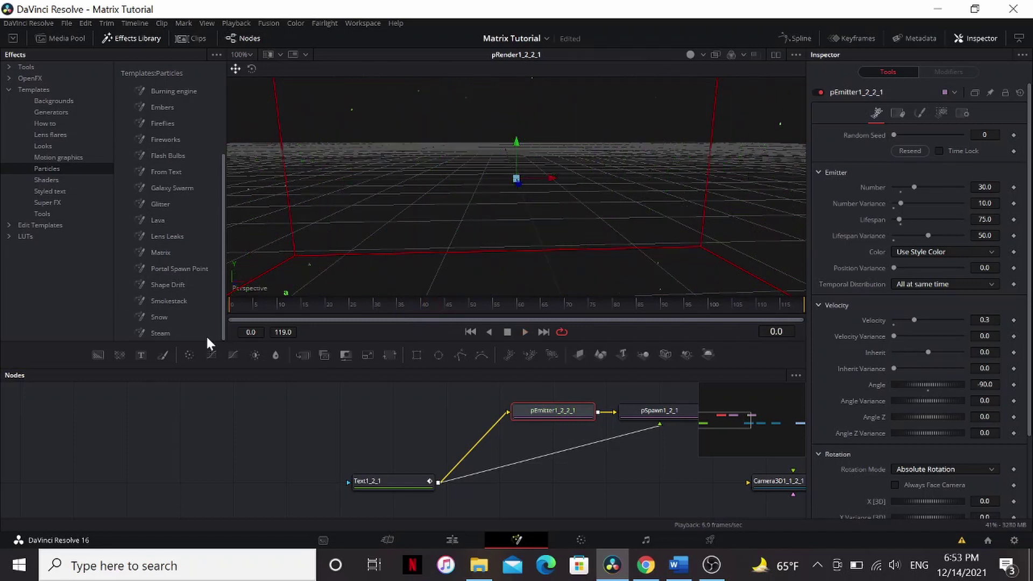
# Paste a duplicate of the Text1_2_1 node, discarding a first stray copy
pyautogui.click(413, 483)
pyautogui.press('1')
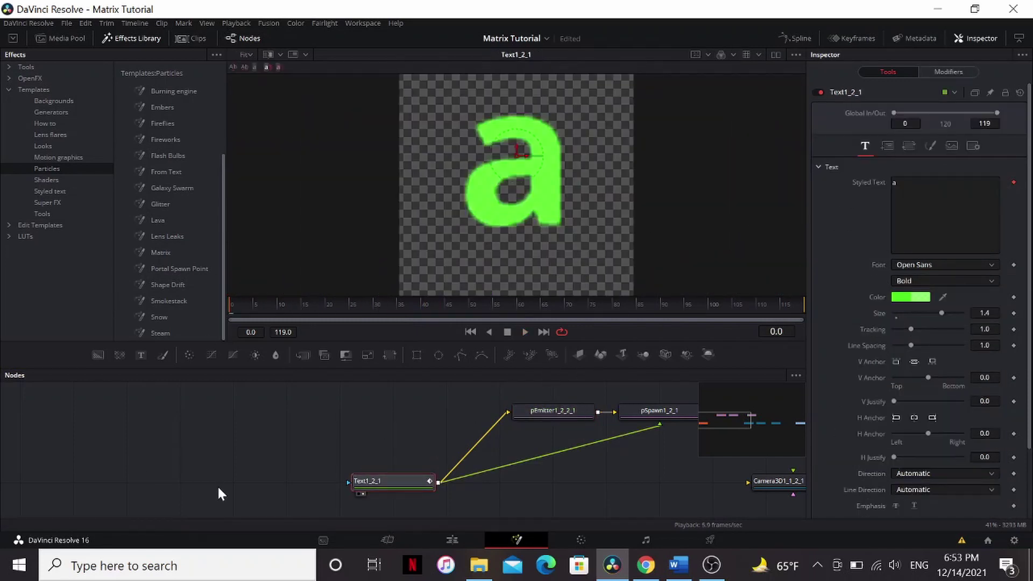
pyautogui.hotkey('ctrl', 'v')
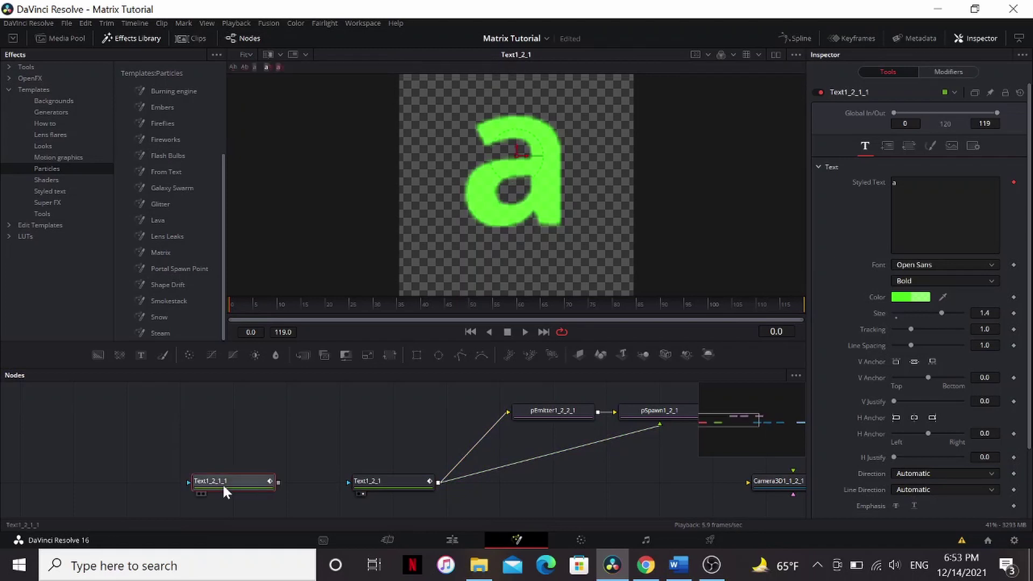
pyautogui.press('Delete')
pyautogui.click(400, 479)
pyautogui.click(247, 482)
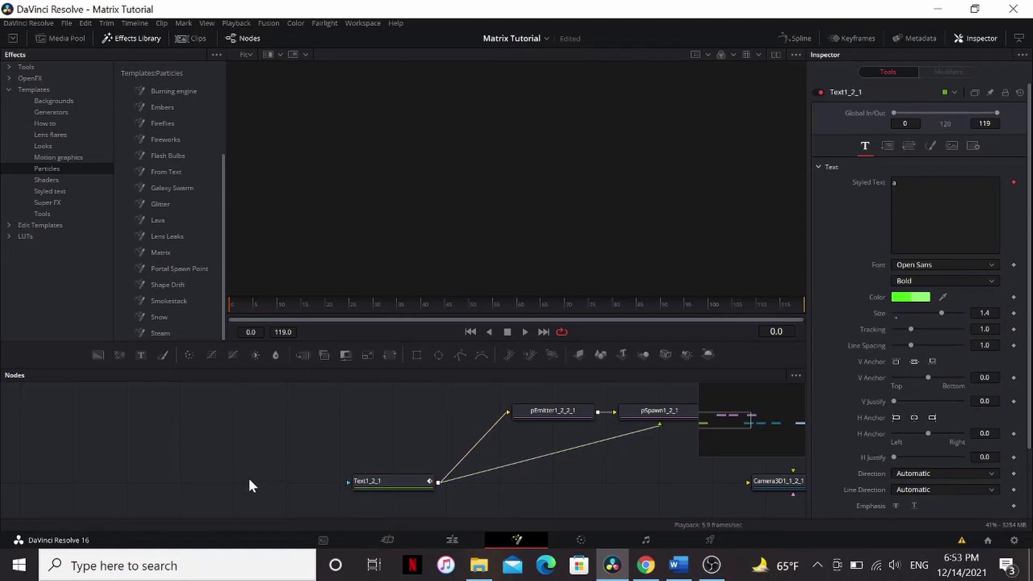
# Paste a new text node copy, view it, and remove its TextScramble modifier
pyautogui.hotkey('ctrl', 'v')
pyautogui.press('1')
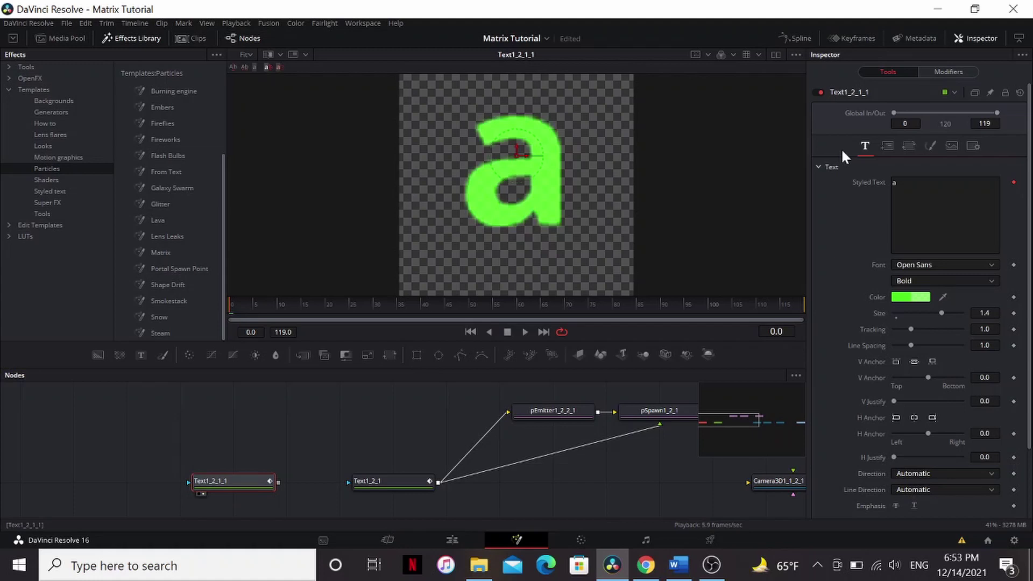
pyautogui.rightClick(869, 182)
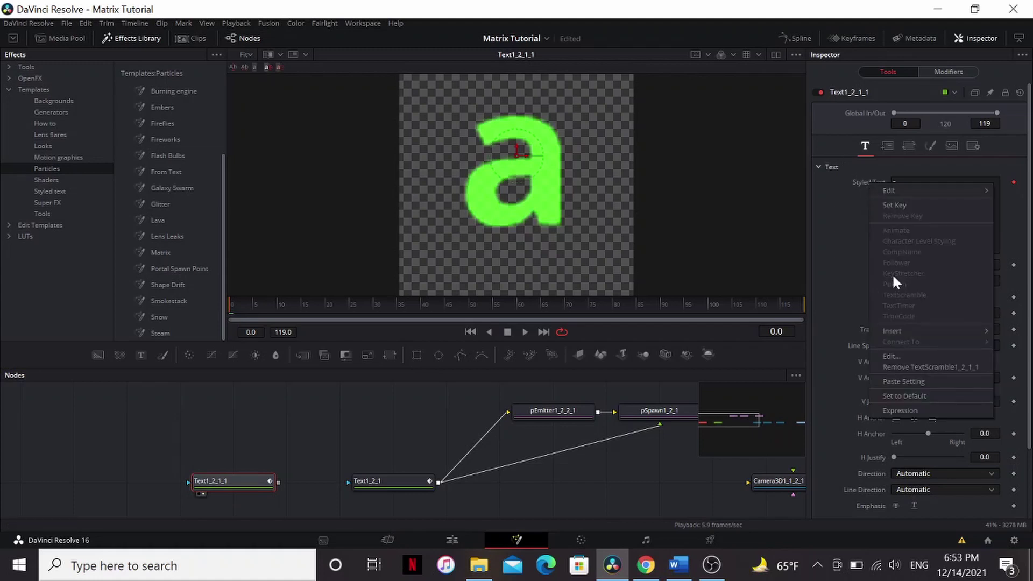
pyautogui.click(920, 367)
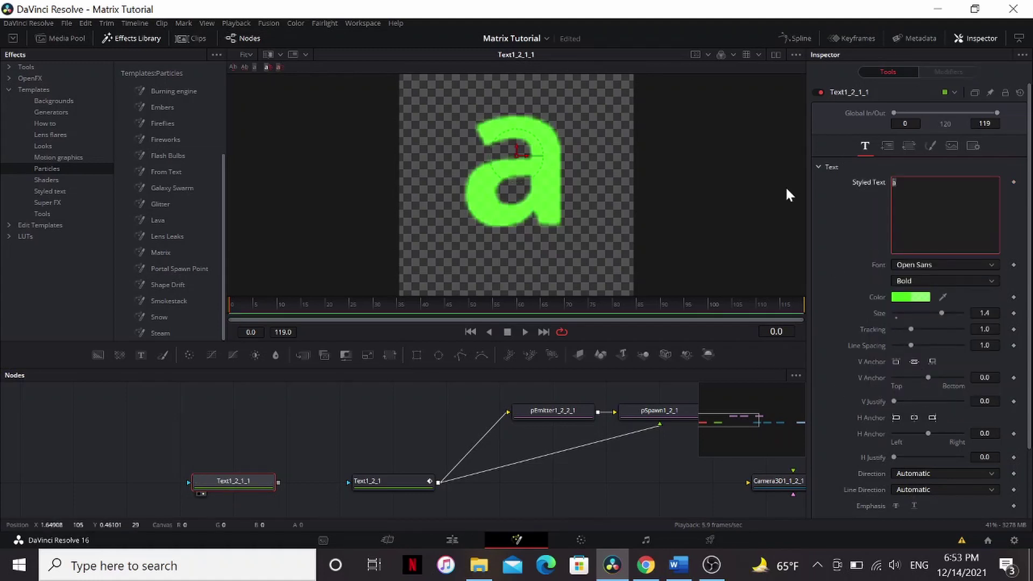
pyautogui.write('N')
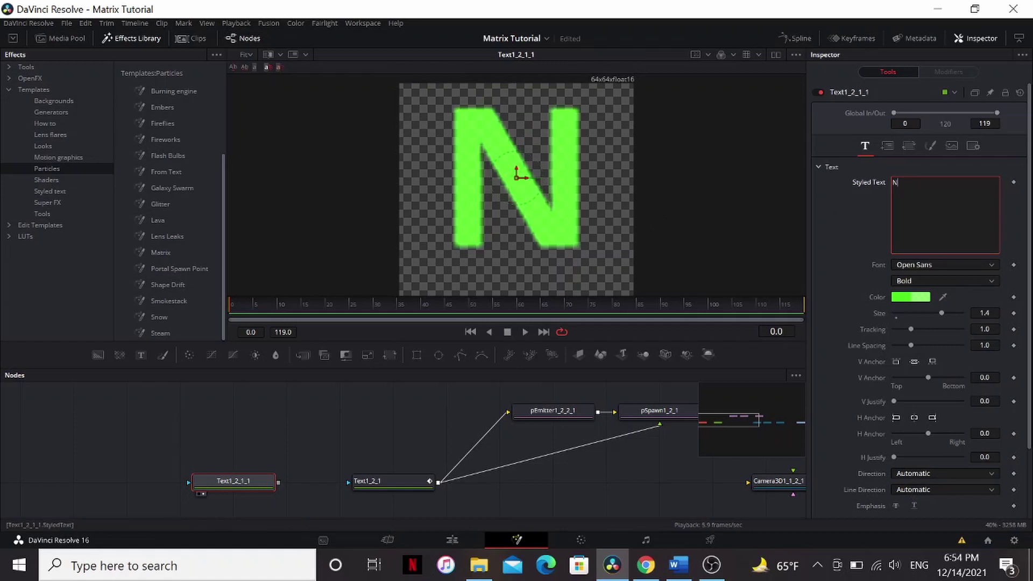
# Keyframe the letter N, then change it to O on the next frame
pyautogui.click(1014, 184)
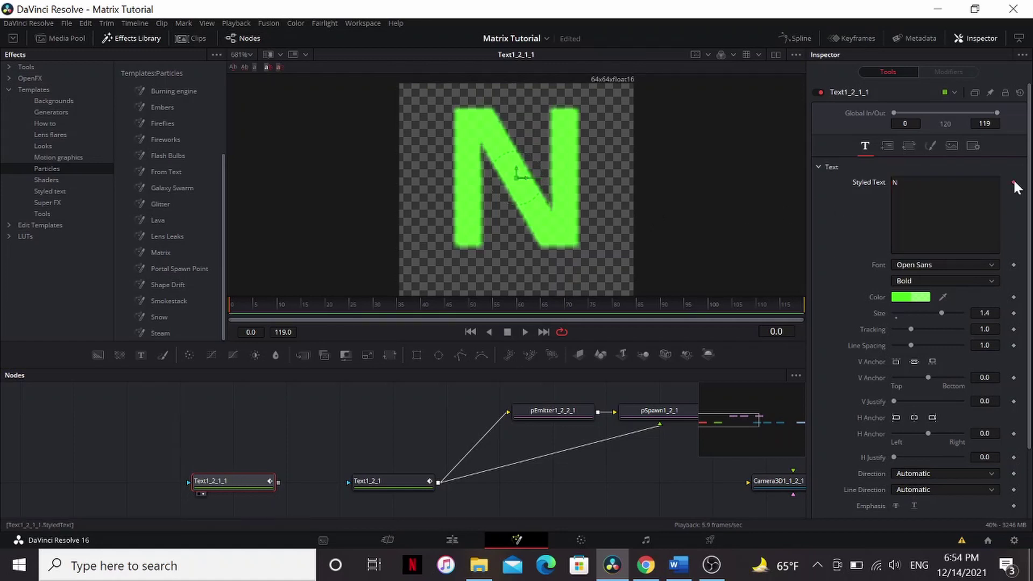
pyautogui.press('Right')
pyautogui.doubleClick(894, 182)
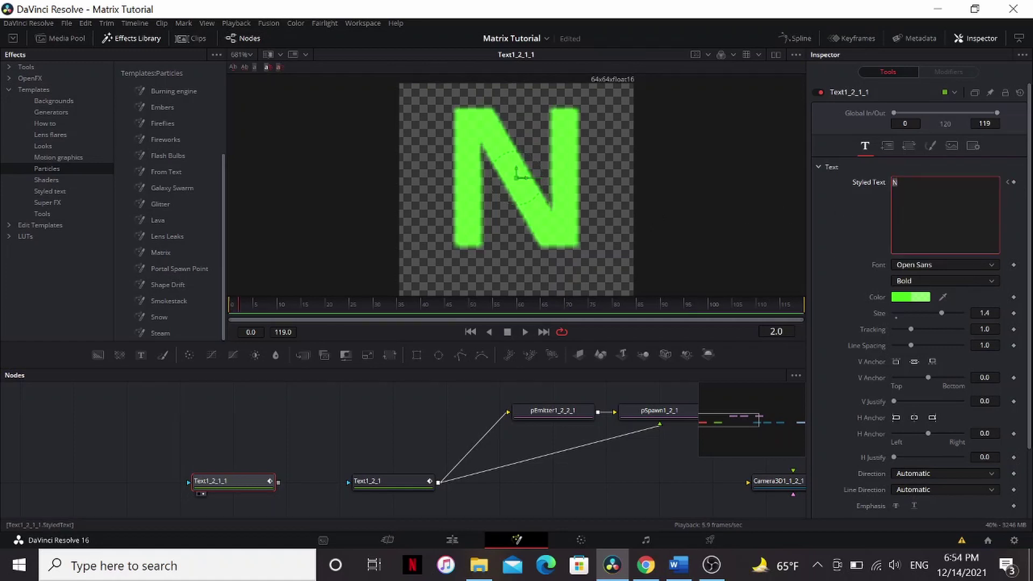
pyautogui.write('O')
pyautogui.click(867, 211)
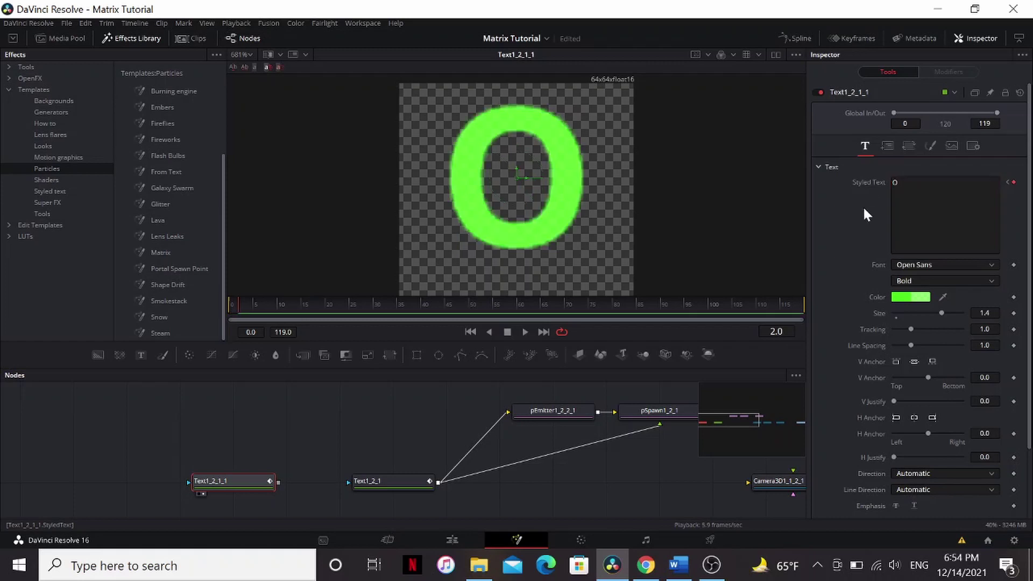
# Set the letter to R and then N on the following frames
pyautogui.press('Right')
pyautogui.press('Right')
pyautogui.press('Right')
pyautogui.press('Right')
pyautogui.press('Right')
pyautogui.doubleClick(975, 183)
pyautogui.write('R')
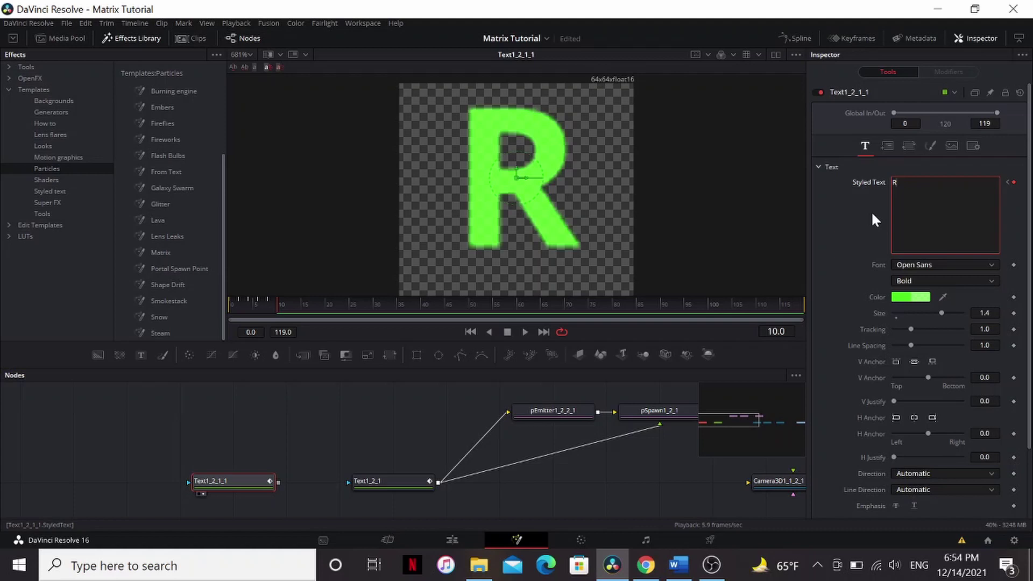
pyautogui.click(848, 226)
pyautogui.press('Right')
pyautogui.press('Right')
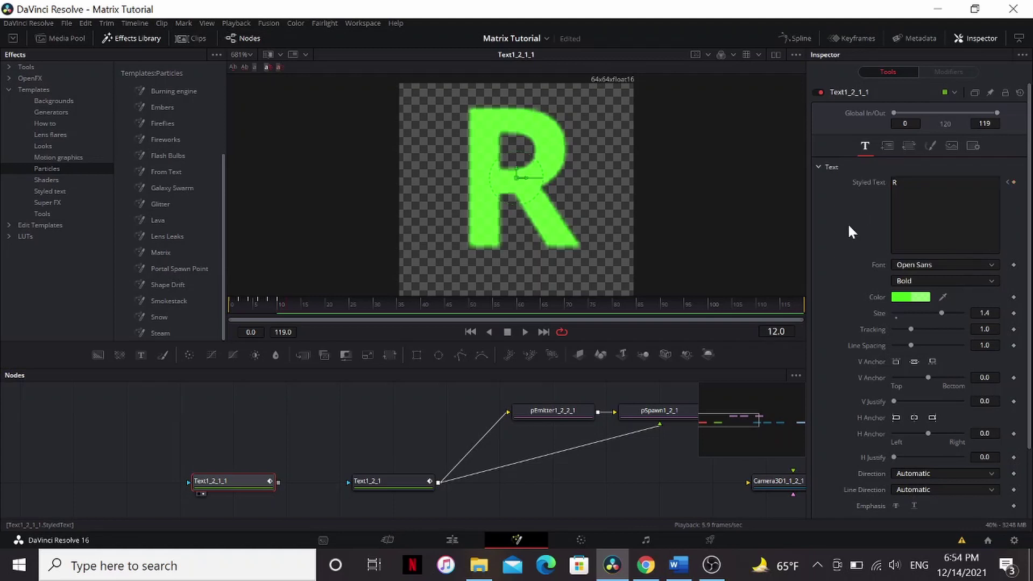
pyautogui.click(928, 210)
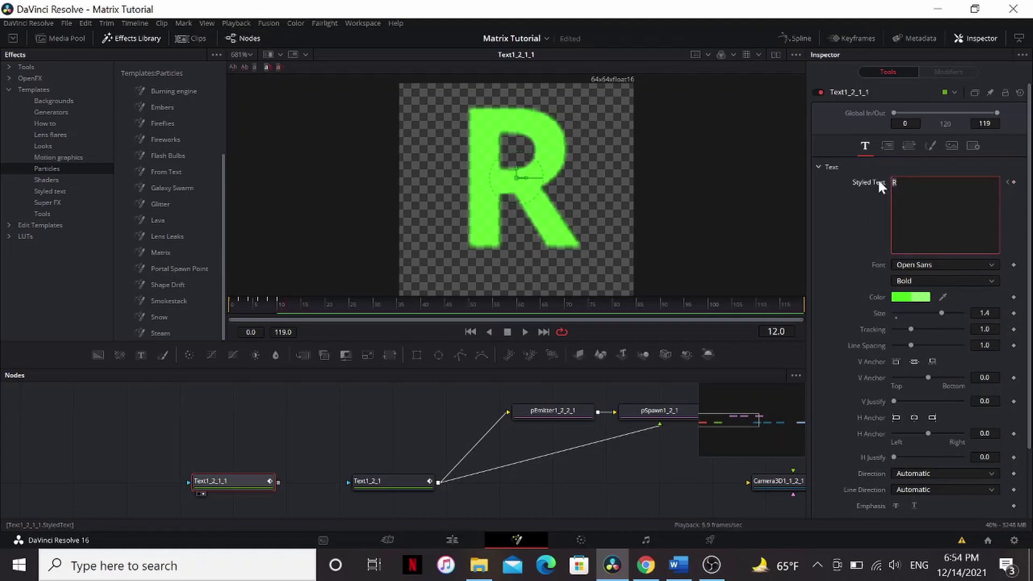
pyautogui.press('BackSpace')
pyautogui.write('N')
pyautogui.click(851, 248)
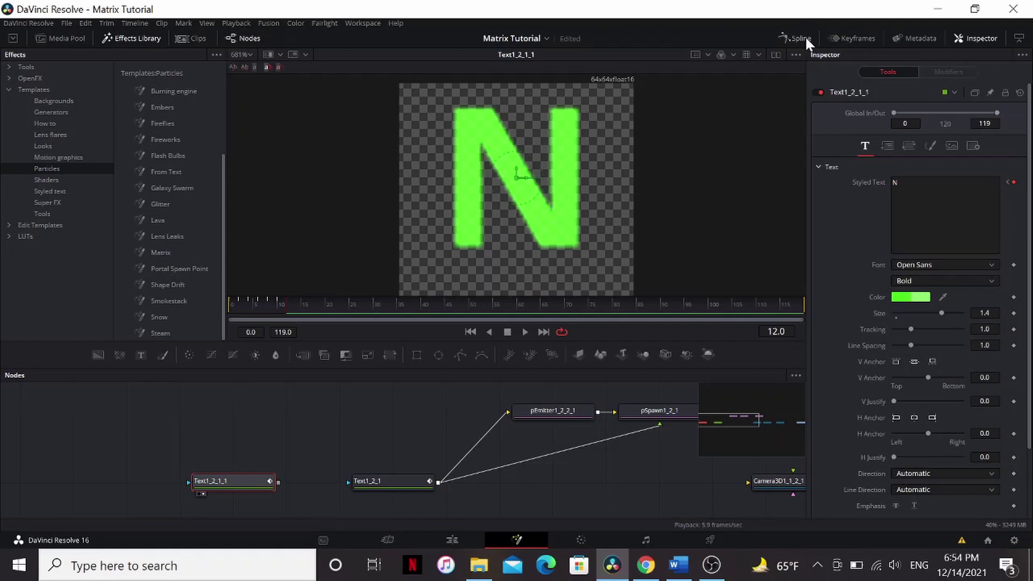
# Time-reverse all Styled Text keyframes in the Spline editor and play the animation back
pyautogui.click(800, 38)
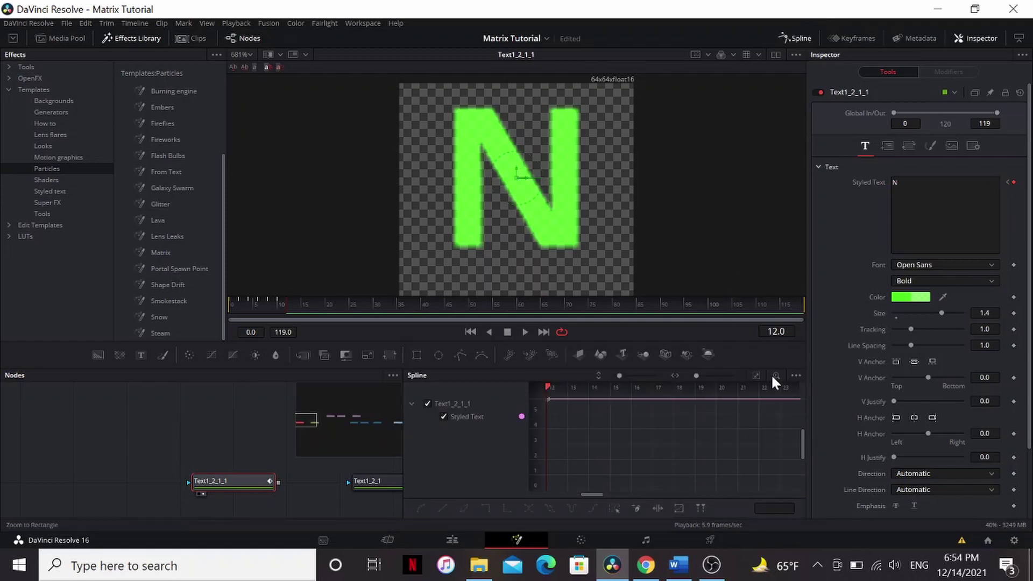
pyautogui.click(755, 375)
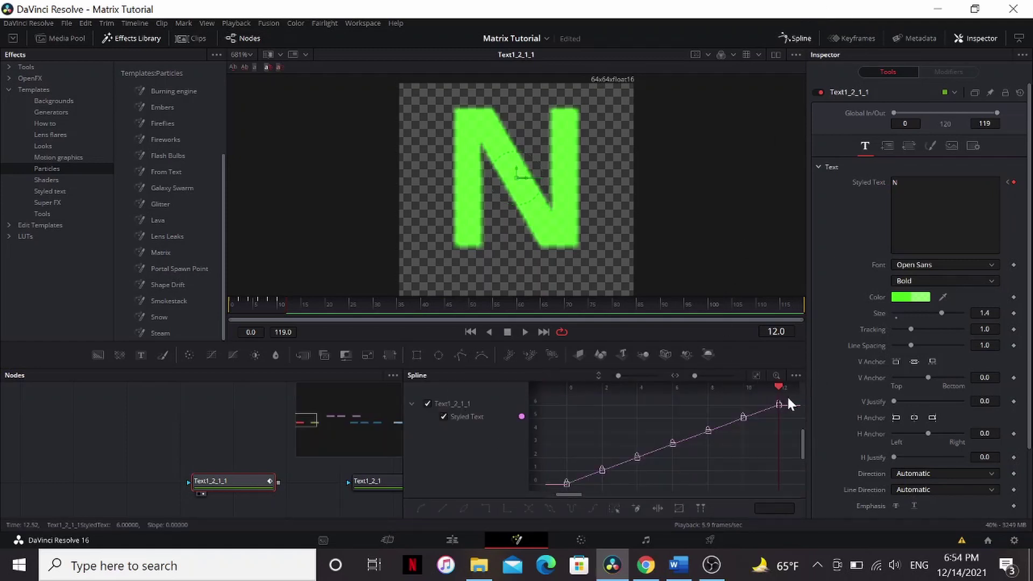
pyautogui.moveTo(786, 397); pyautogui.dragTo(555, 488)
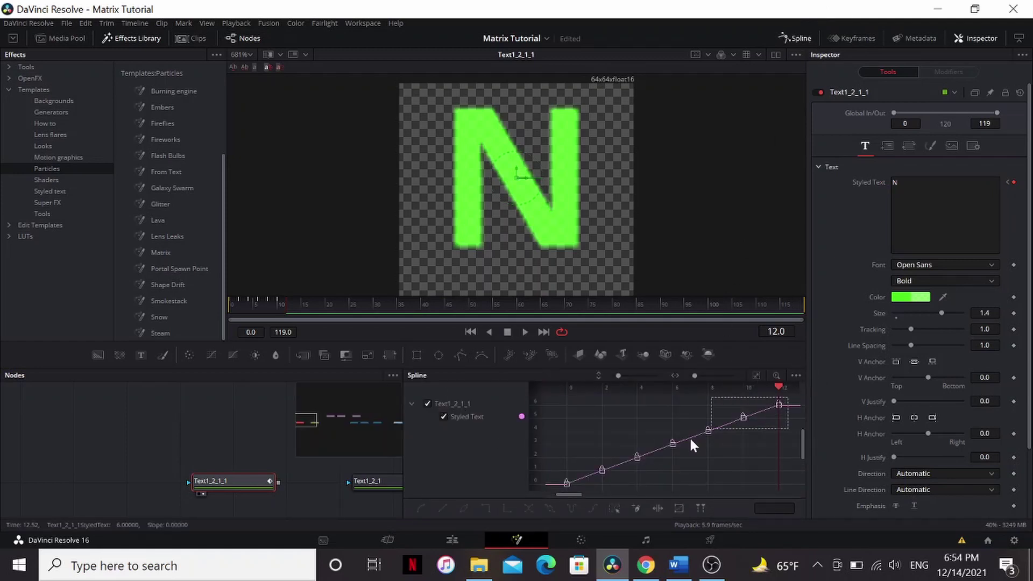
pyautogui.click(551, 509)
pyautogui.press('1')
pyautogui.press('1')
pyautogui.press('space')
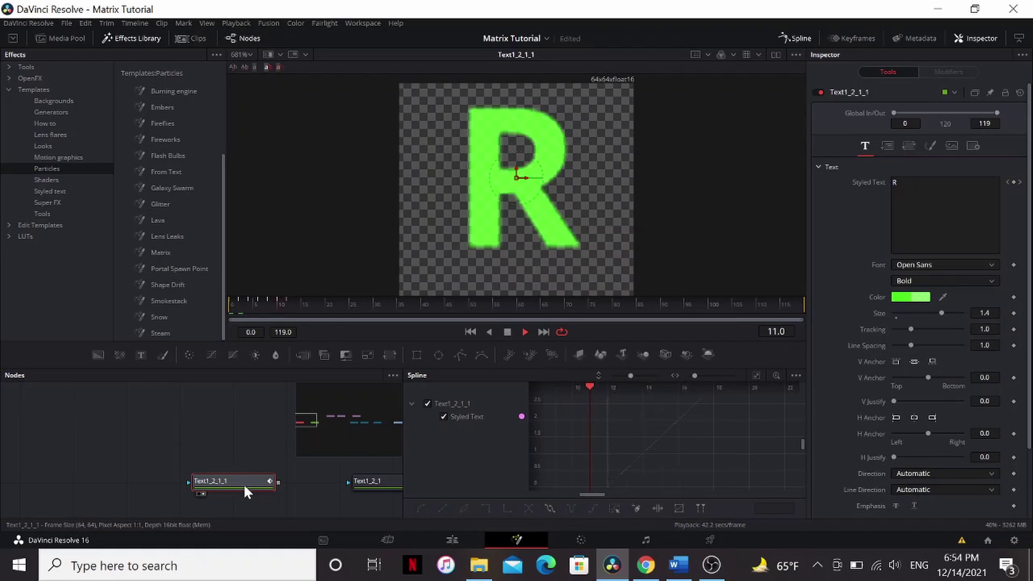
# Close the Spline editor and delete the old Text1_2_1 node
pyautogui.click(798, 39)
pyautogui.click(416, 480)
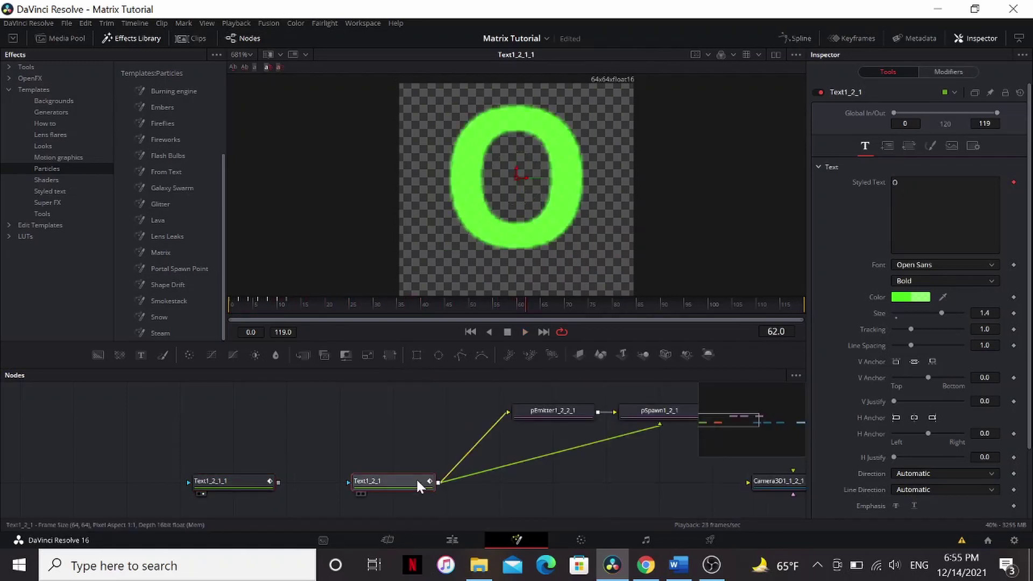
pyautogui.press('Delete')
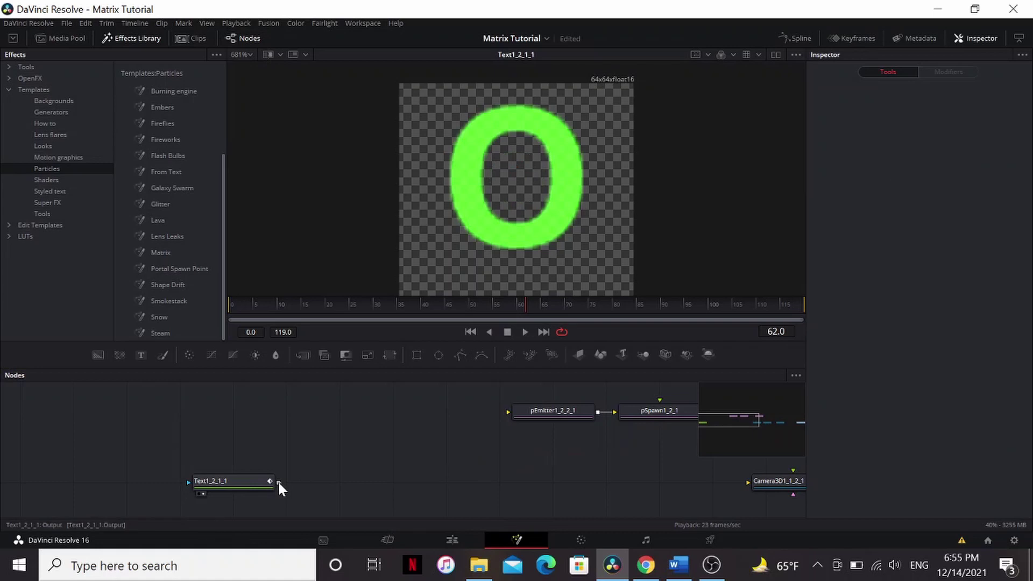
# Connect Text1_2_1_1 to pEmitter1_2_2_1 and pSpawn1_2_1, and view the Renderer3D output
pyautogui.moveTo(278, 482); pyautogui.dragTo(524, 409)
pyautogui.moveTo(276, 483); pyautogui.dragTo(634, 416)
pyautogui.hscroll(5, 638, 415)
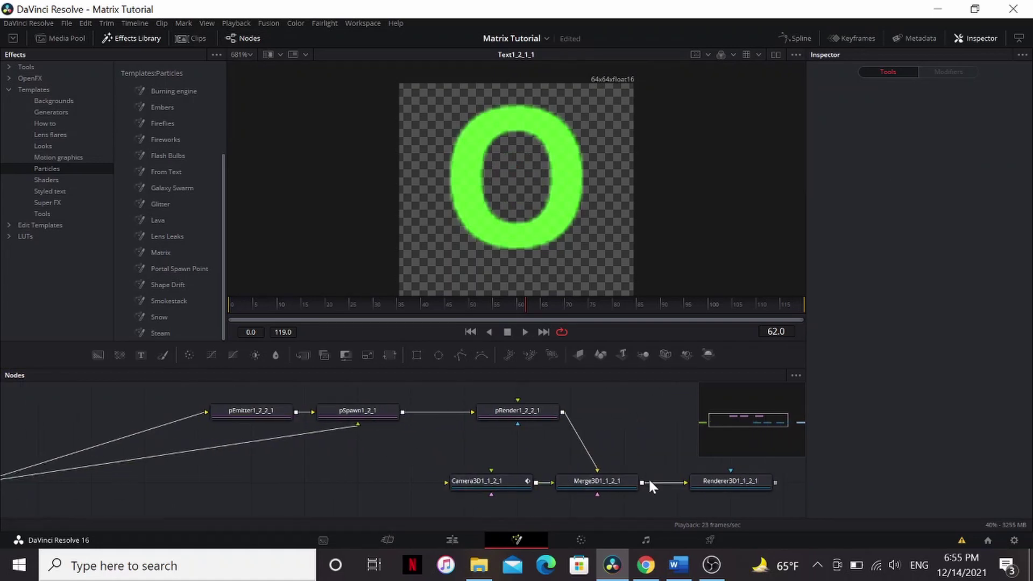
pyautogui.click(727, 481)
pyautogui.press('1')
pyautogui.hscroll(-5, 485, 482)
pyautogui.click(260, 482)
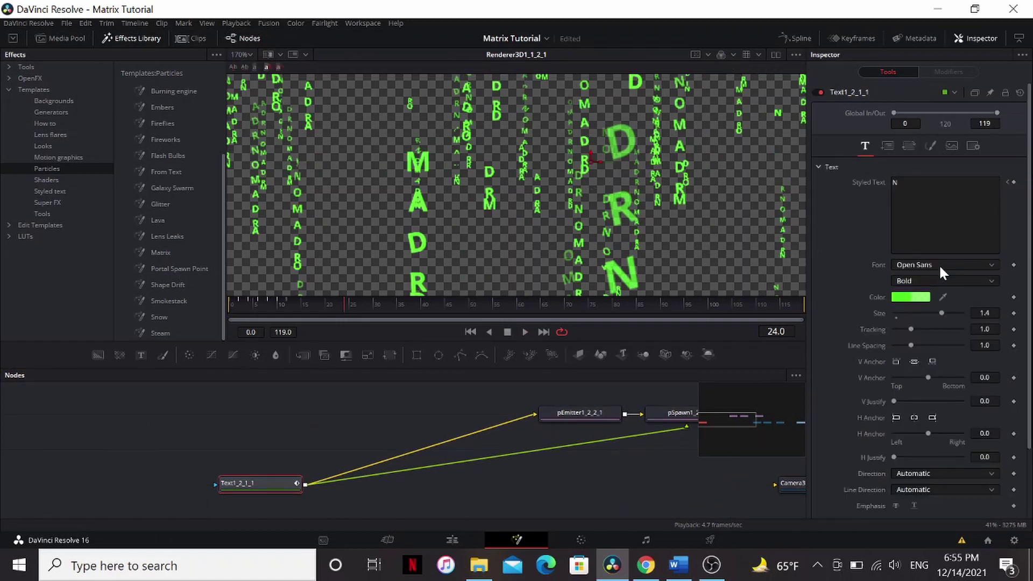
# Choose Courier New as Text1_2_1_1's font
pyautogui.click(939, 263)
pyautogui.scroll(5, 937, 315)
pyautogui.scroll(5, 938, 326)
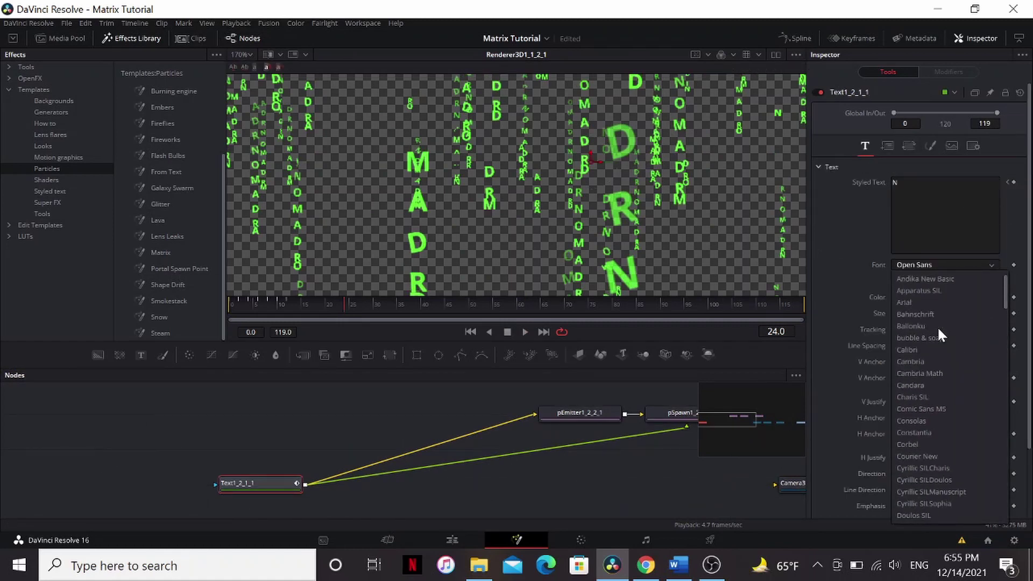
pyautogui.scroll(2, 937, 409)
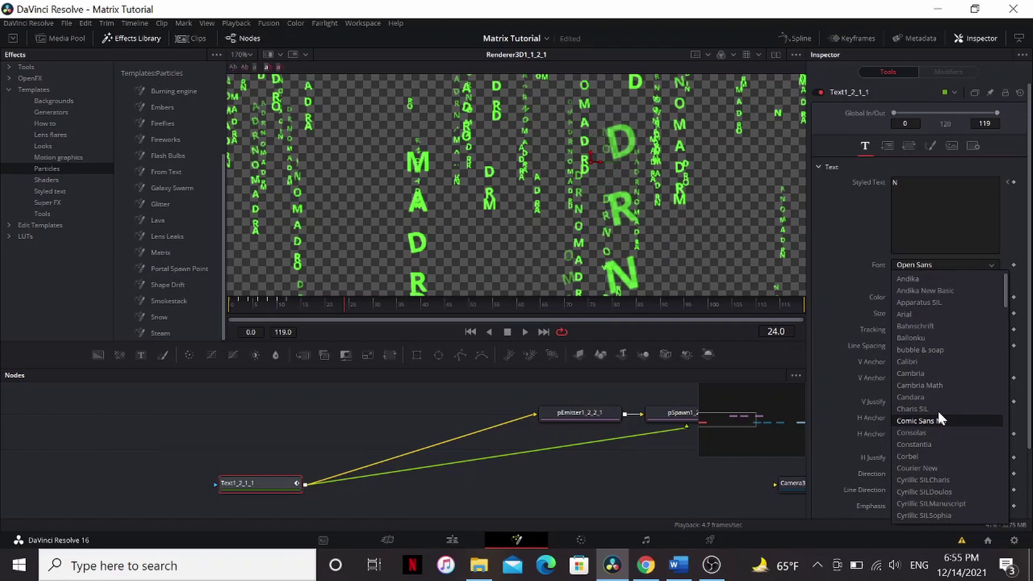
pyautogui.click(916, 468)
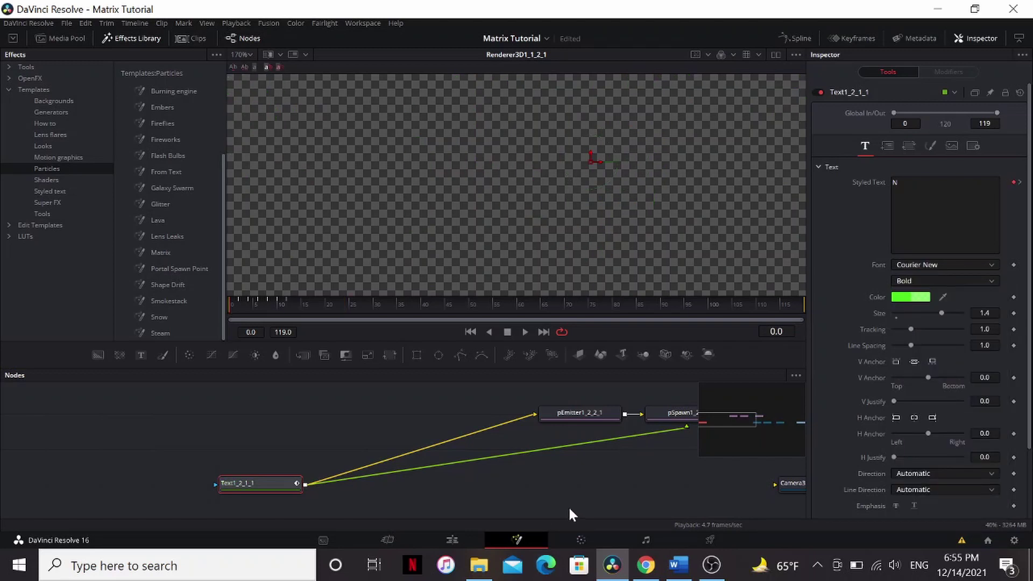
# Insert two Soft Glow nodes after Renderer3D using the tool search
pyautogui.click(650, 486)
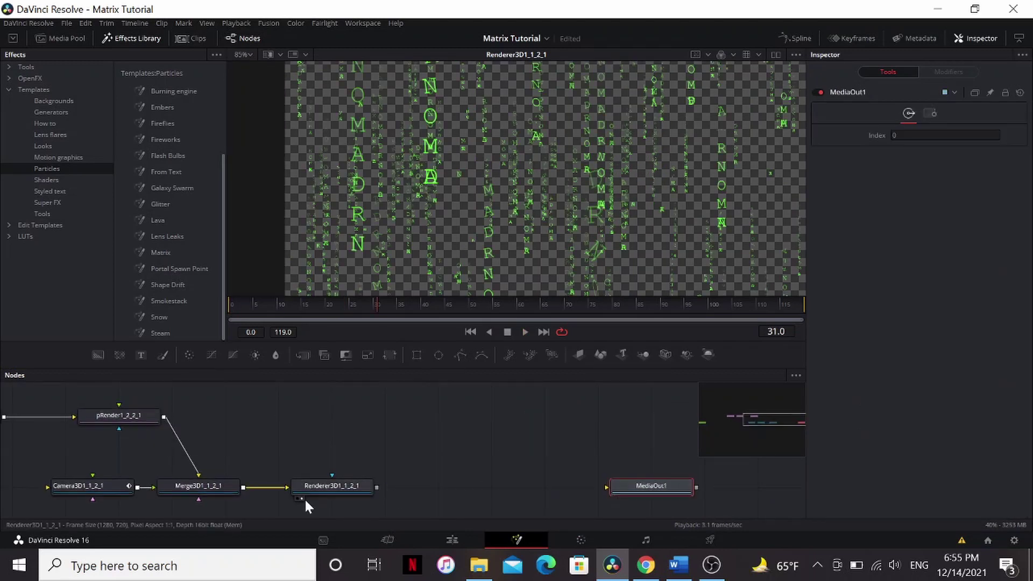
pyautogui.click(342, 486)
pyautogui.hotkey('shift', 'space')
pyautogui.write('SOF')
pyautogui.press('Return')
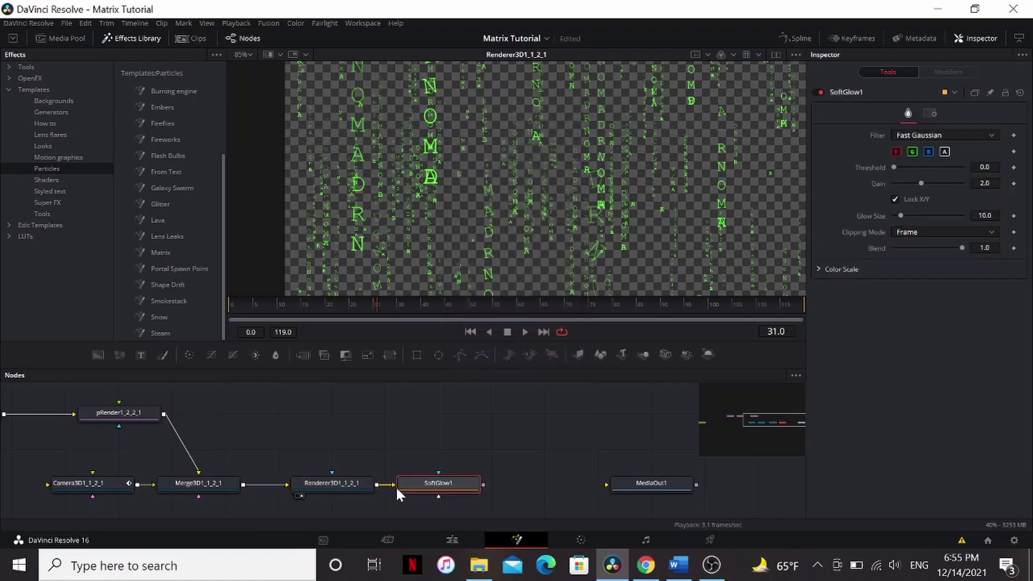
pyautogui.hotkey('shift', 'space')
pyautogui.press('Return')
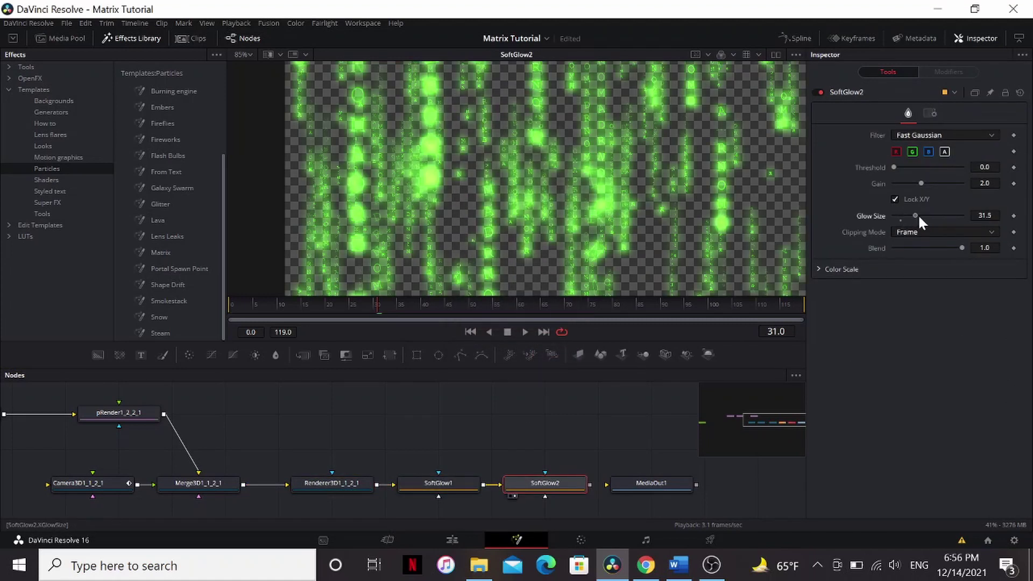